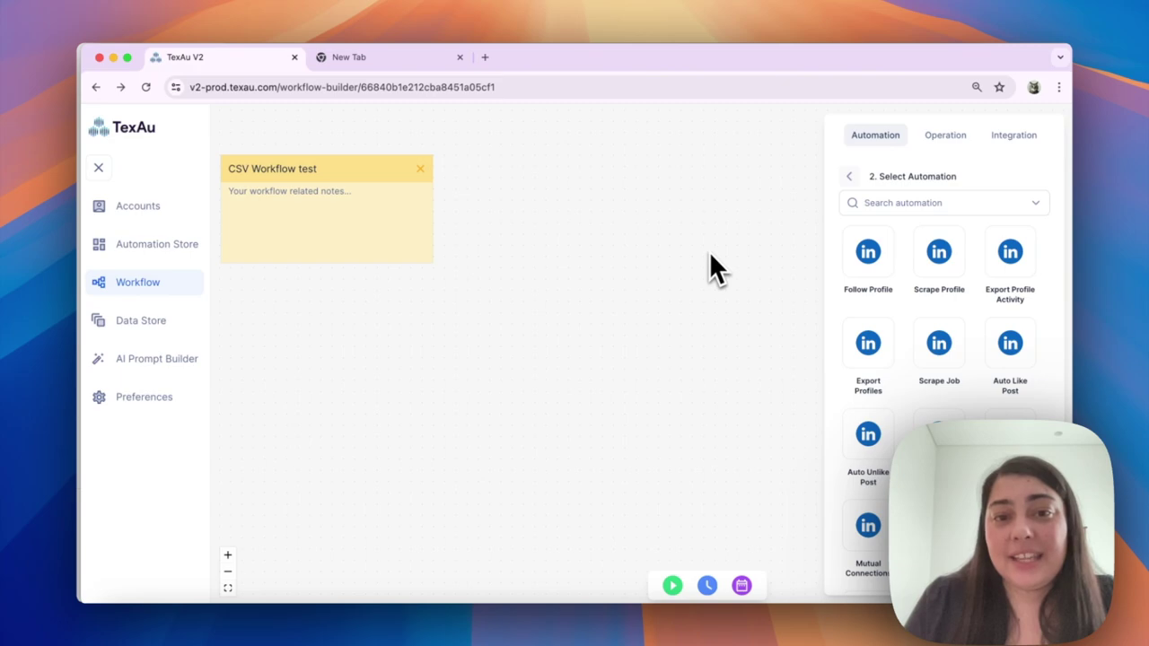
- Add the CSV integration "Get data from csv" as the first node of the workflow
click(1022, 158)
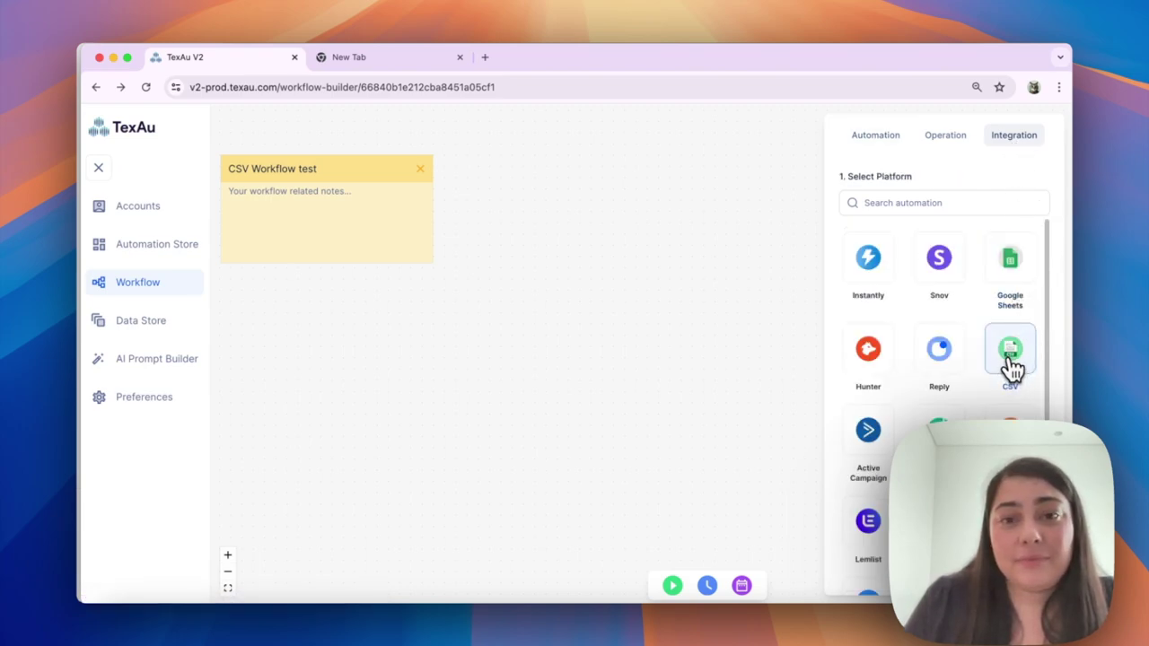
click(1011, 359)
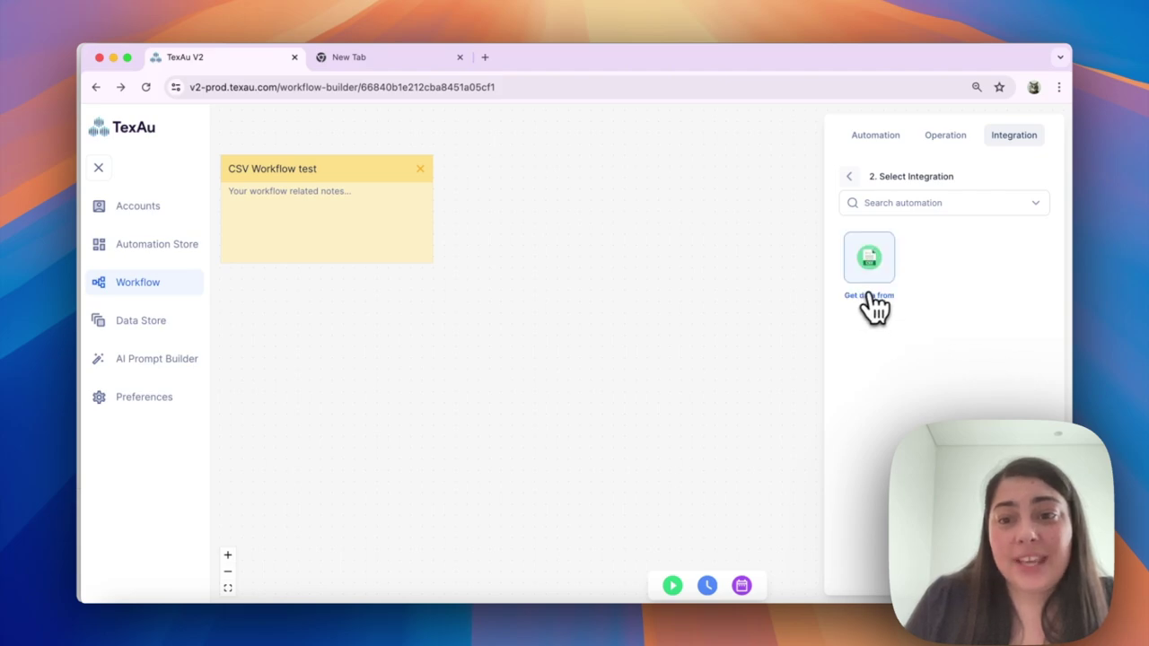
click(876, 282)
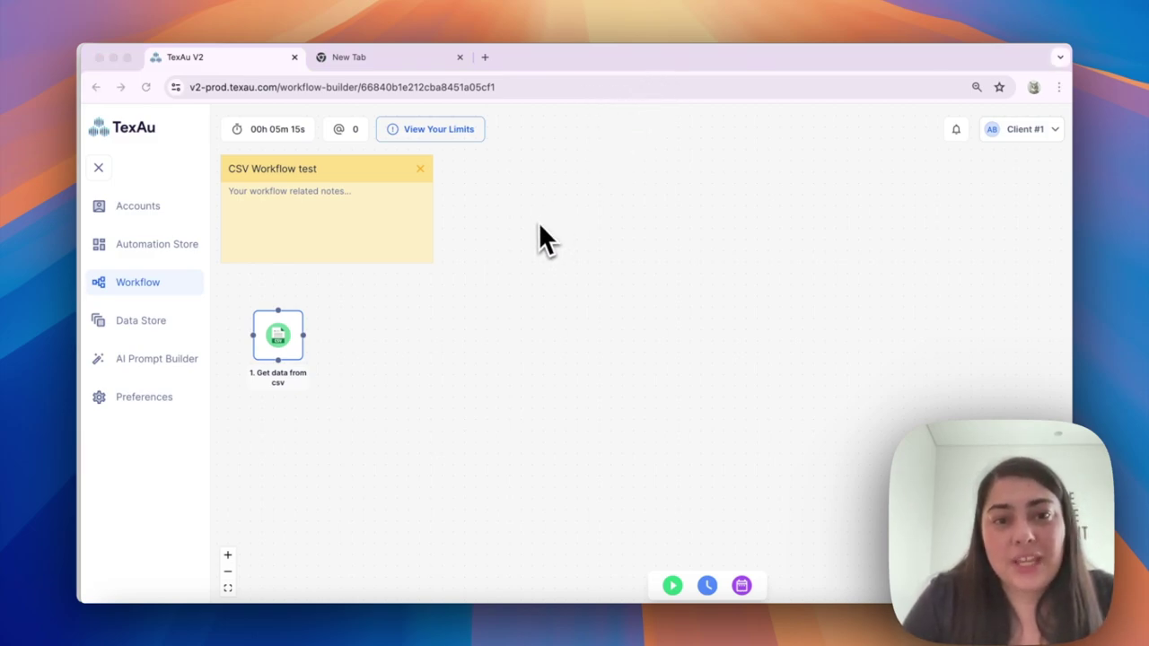
- Check the Profile link column in LinkedIn test - Sheet1.csv and upload that file as the input of the Get data from csv node
click(274, 344)
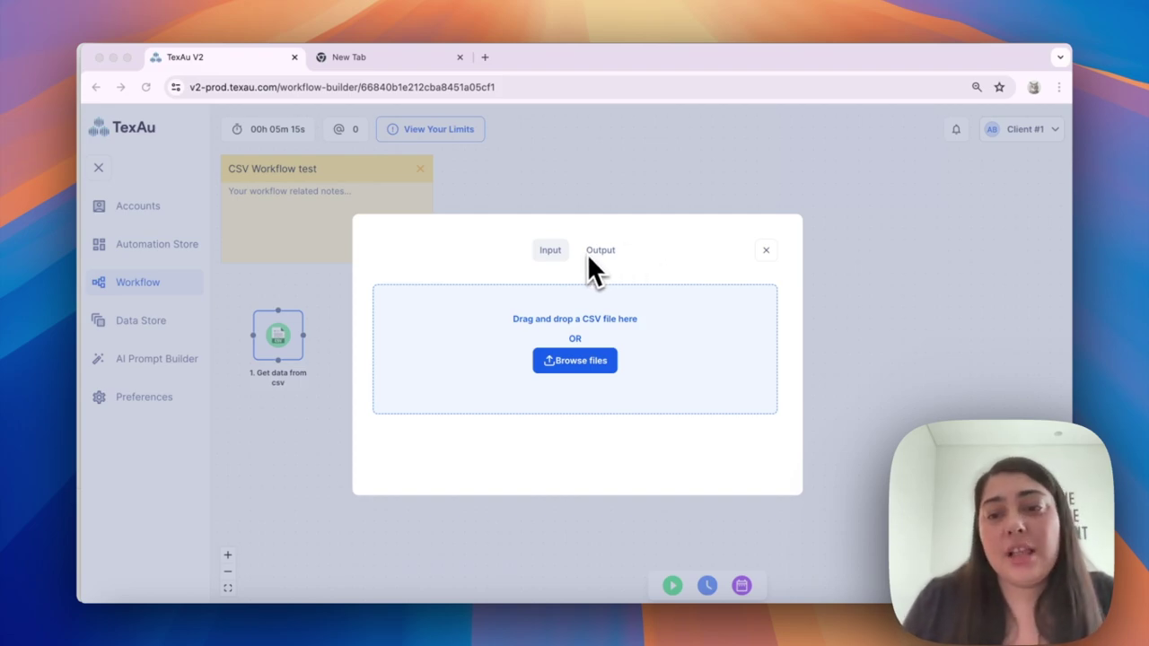
click(141, 631)
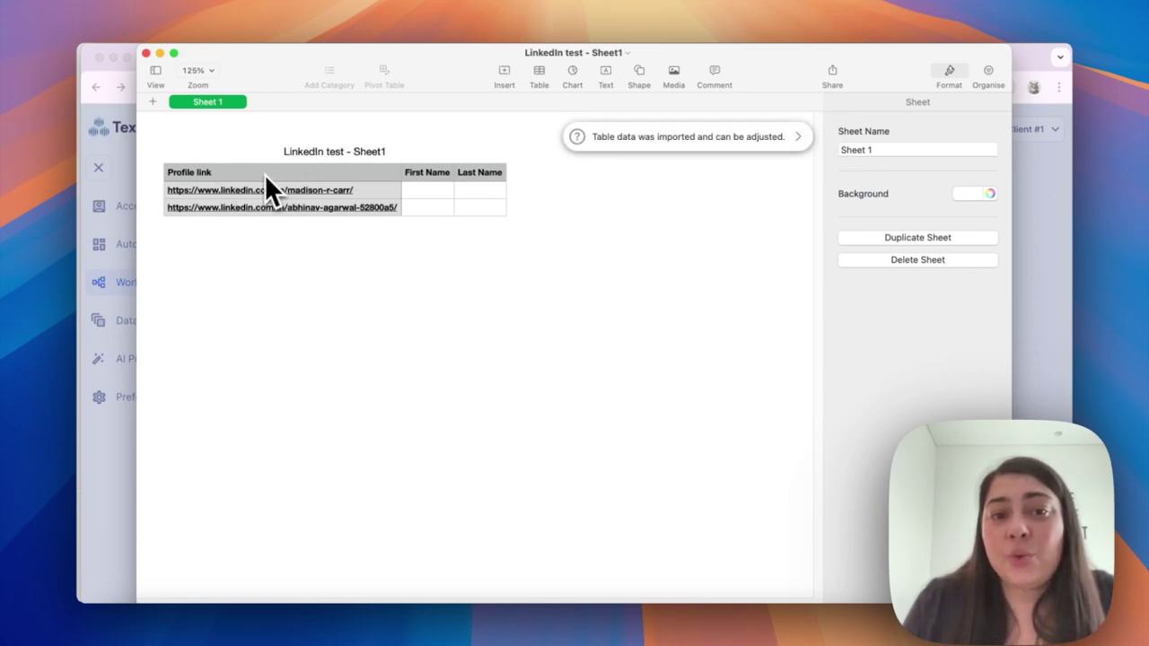
click(212, 174)
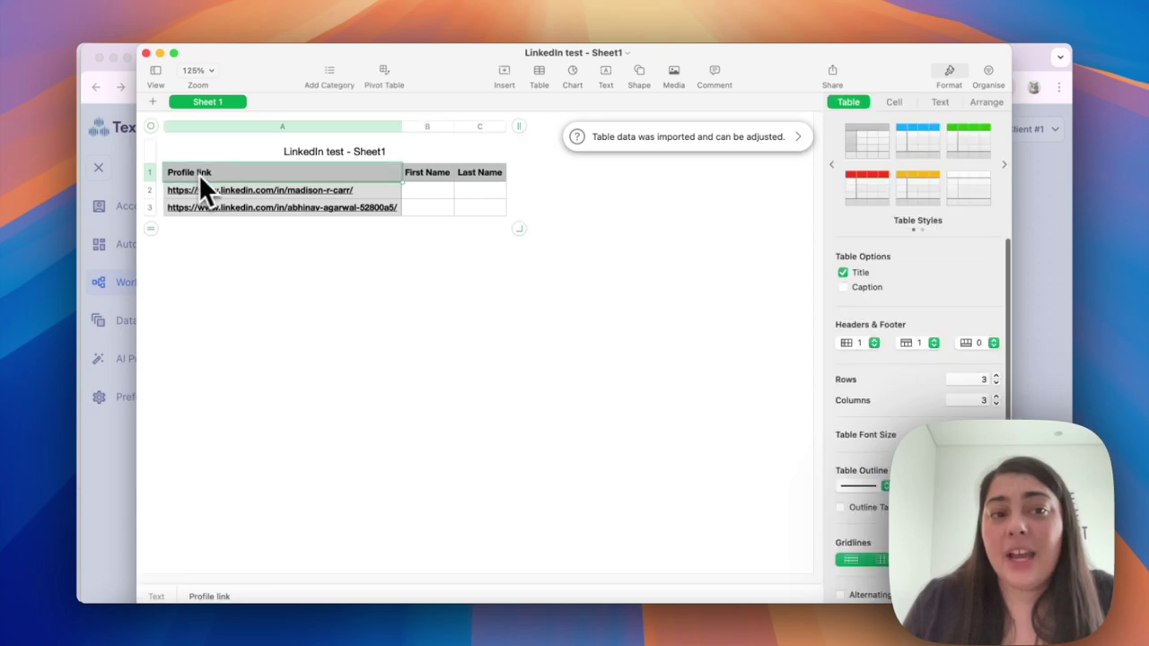
click(145, 54)
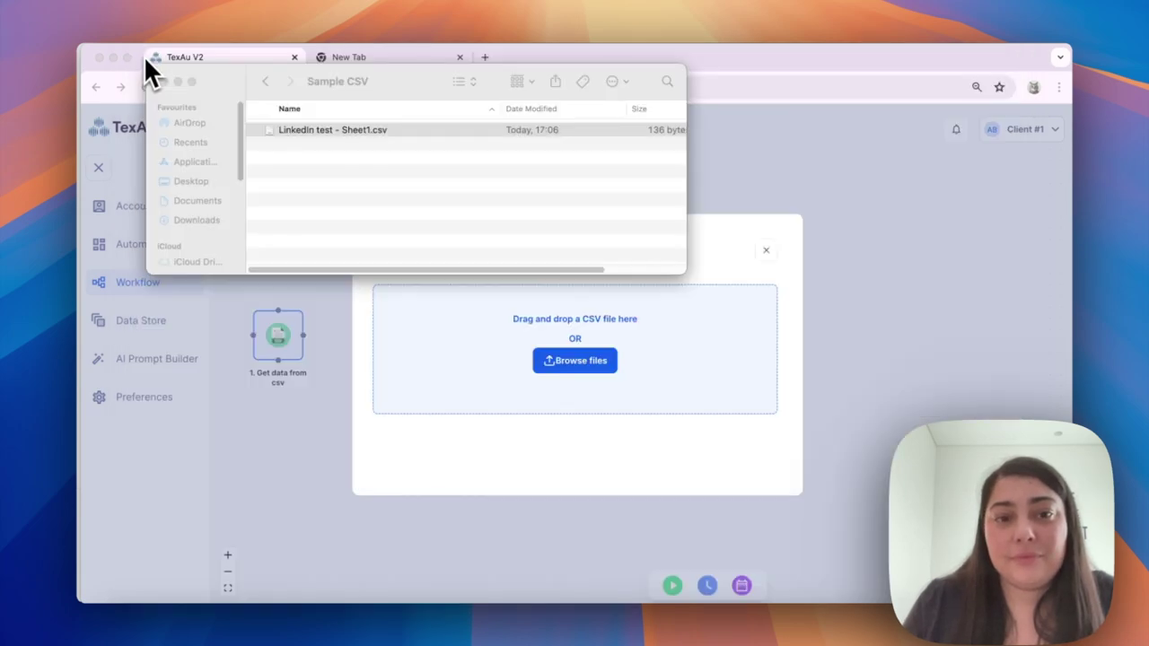
click(354, 130)
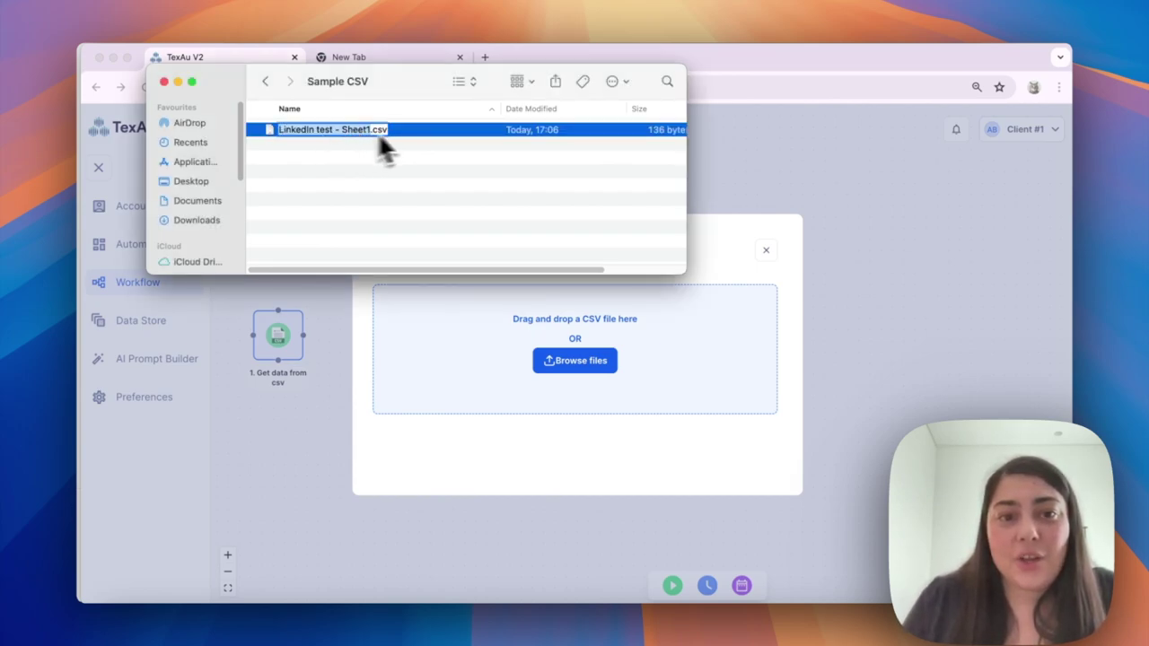
drag(410, 132, 590, 366)
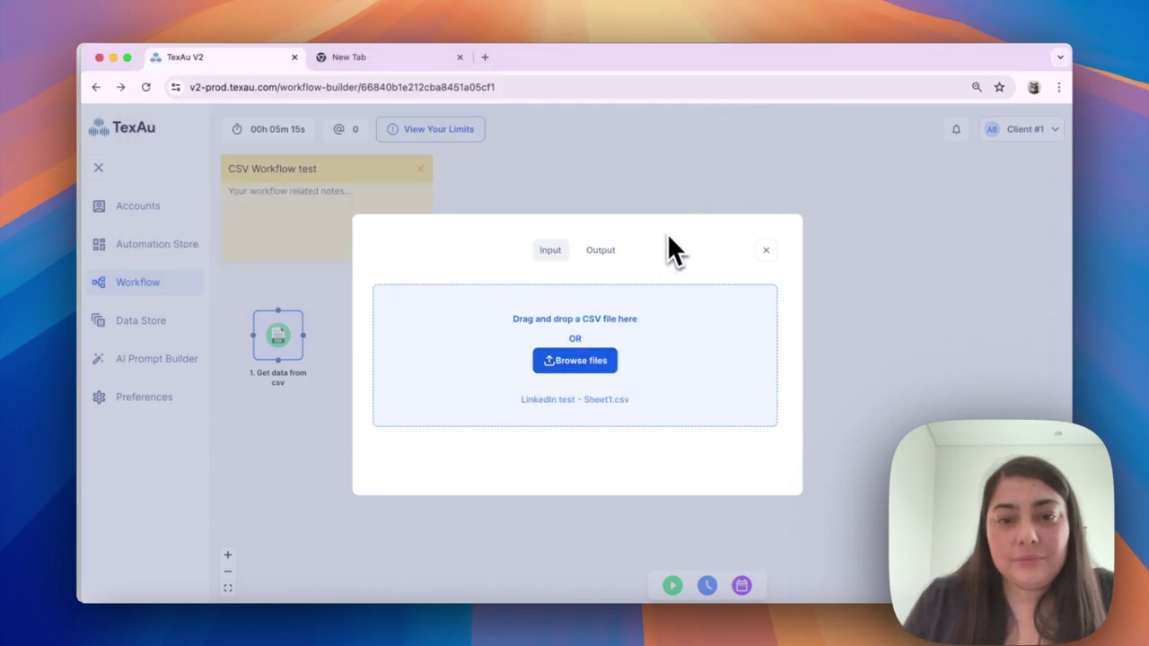
click(766, 249)
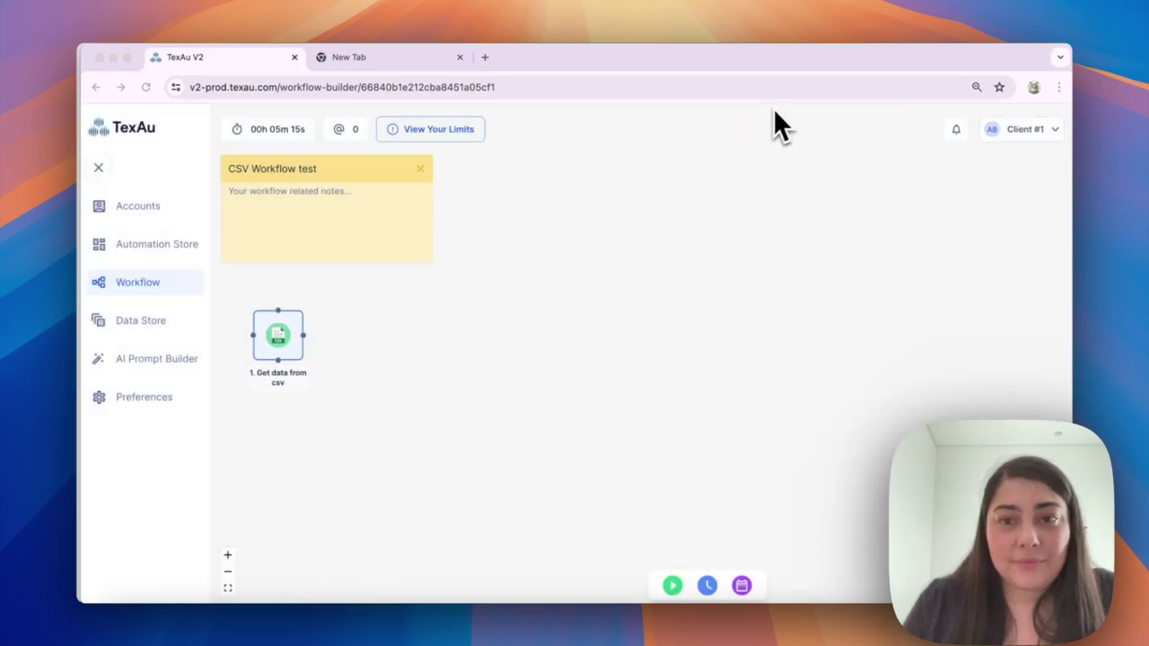
- Add the LinkedIn Scrape Profile automation as the node following Get data from csv
click(304, 338)
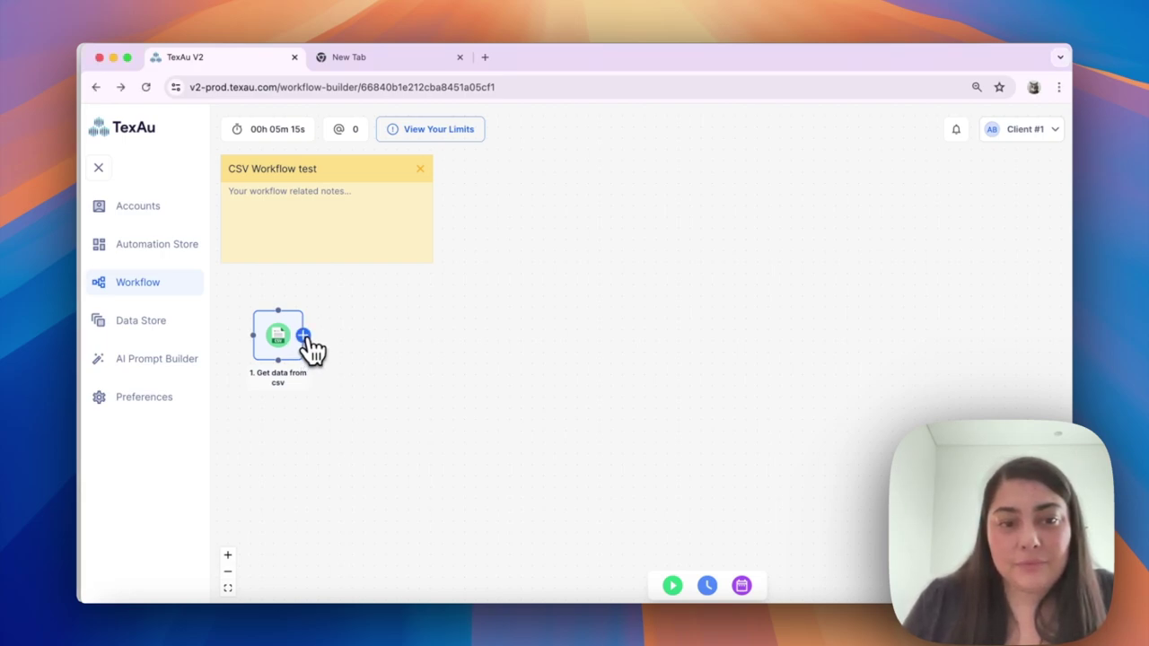
click(303, 335)
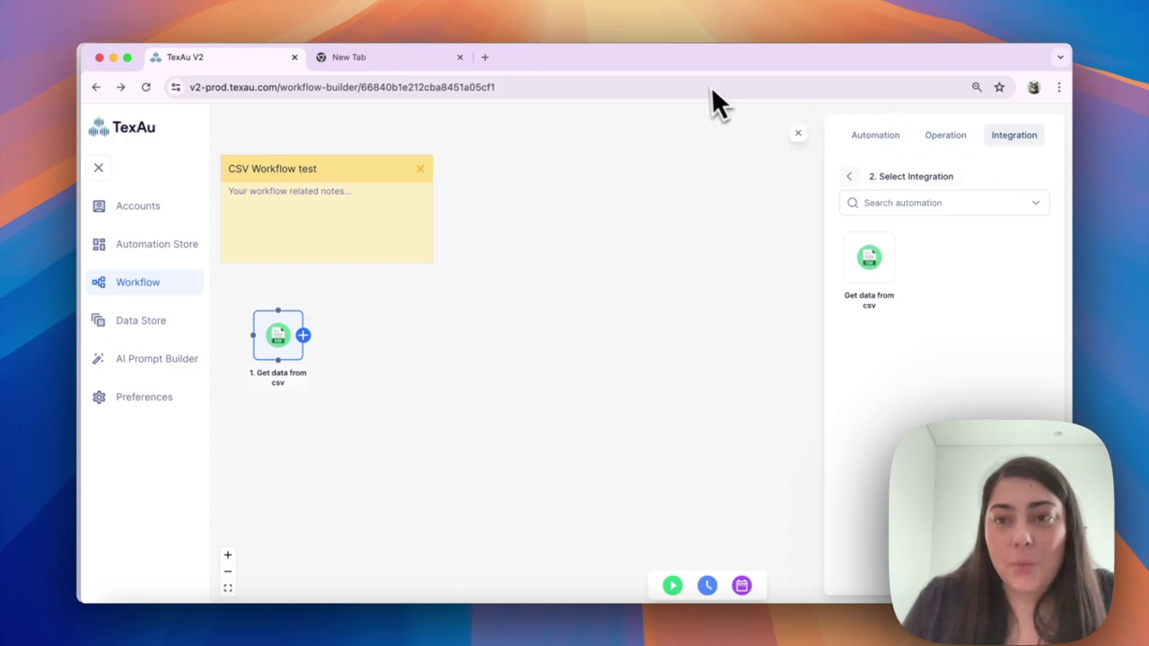
click(876, 139)
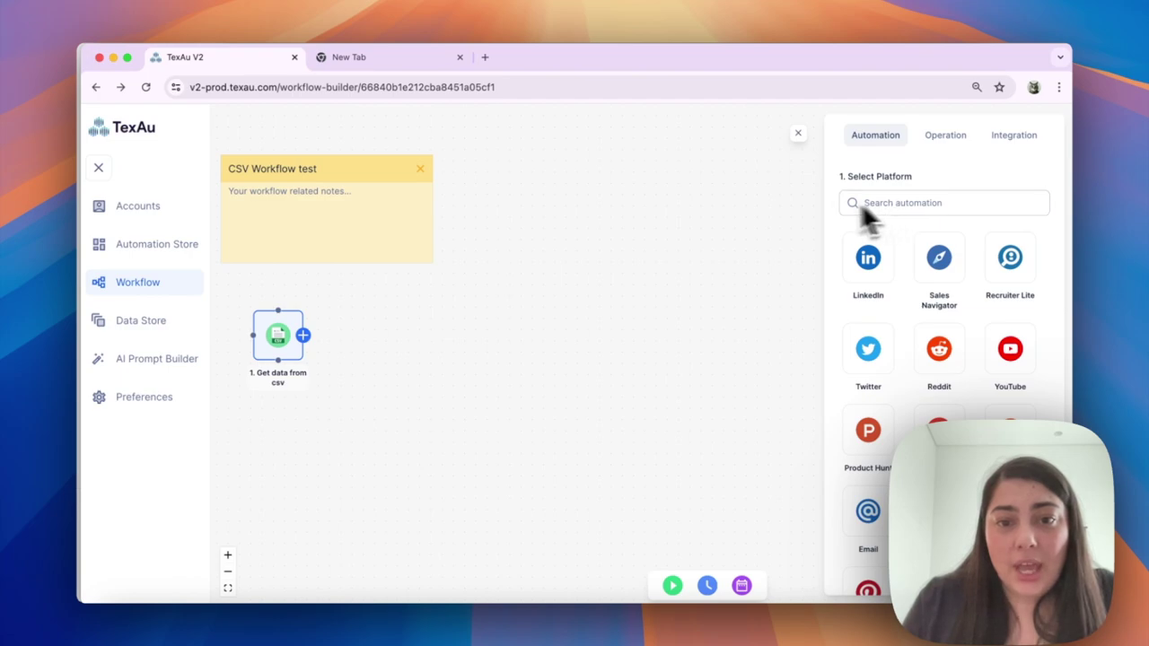
click(866, 257)
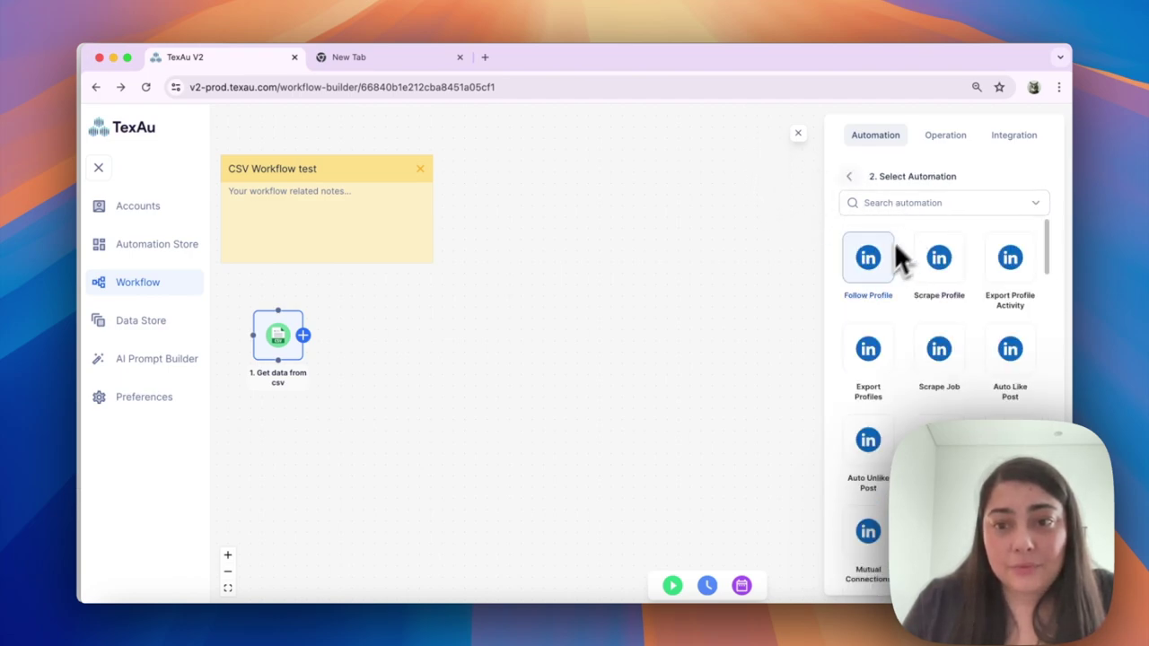
click(939, 261)
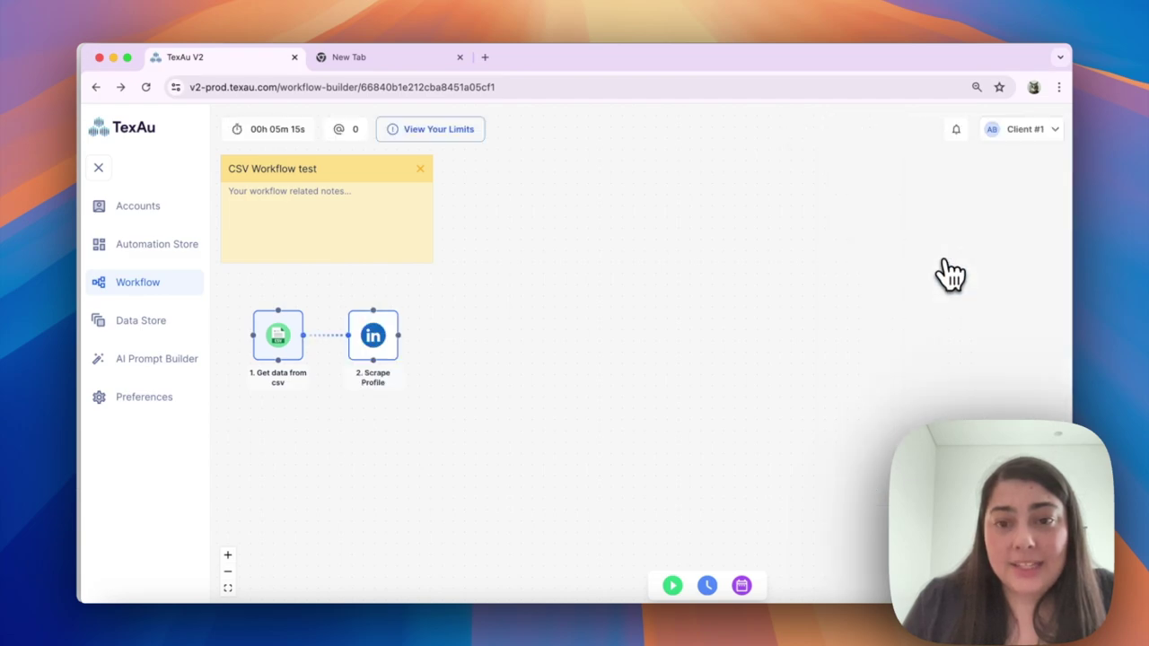
- Map the Scrape Profile node's Profile URL to the Profile link column from the CSV and close its settings
click(375, 339)
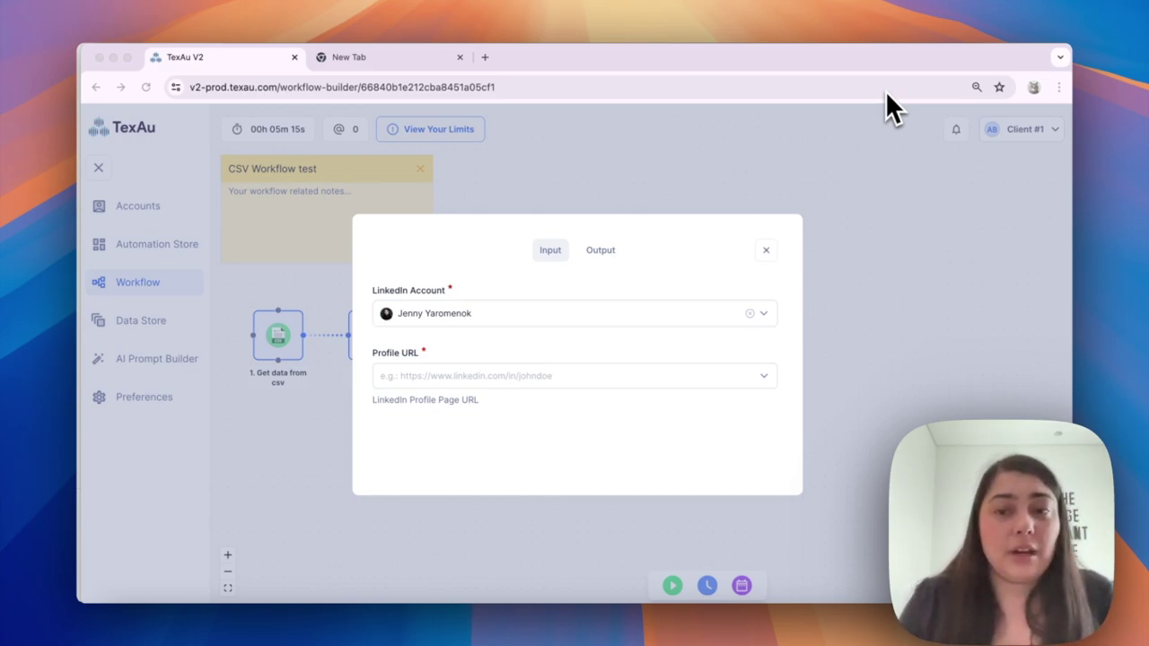
click(447, 379)
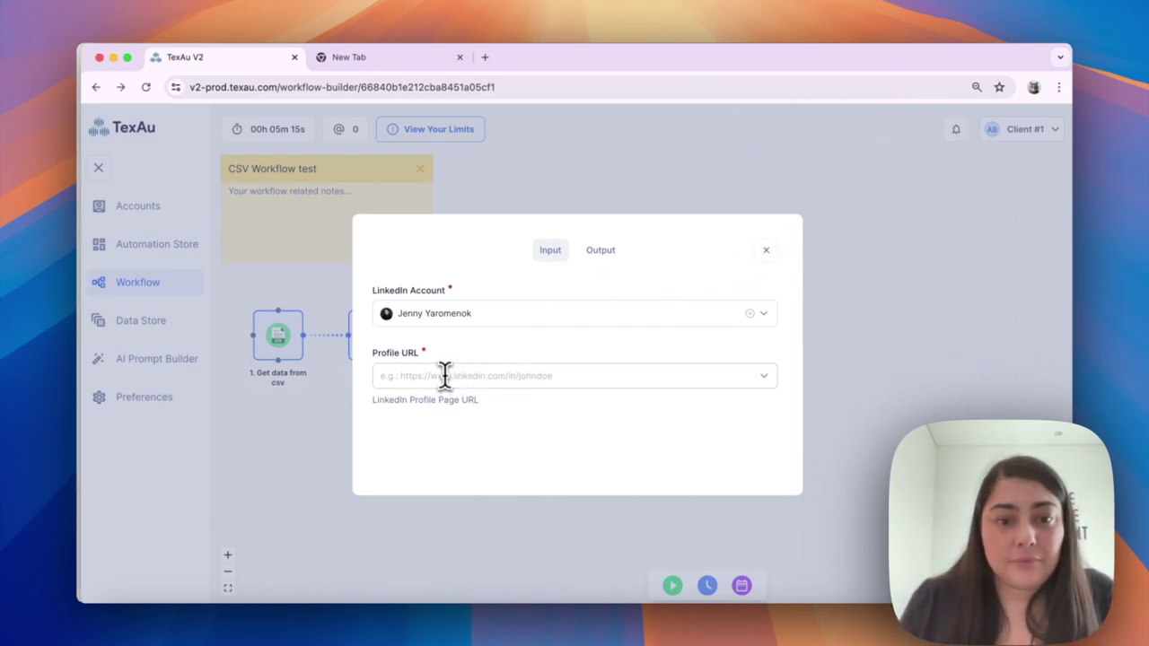
click(445, 375)
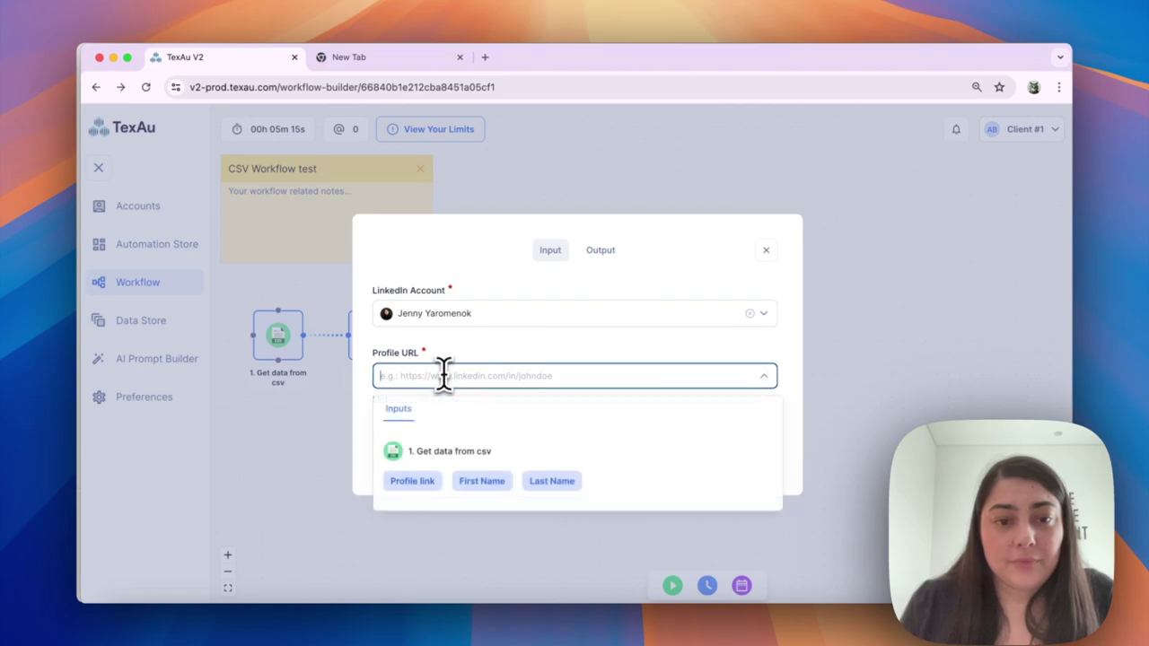
click(412, 481)
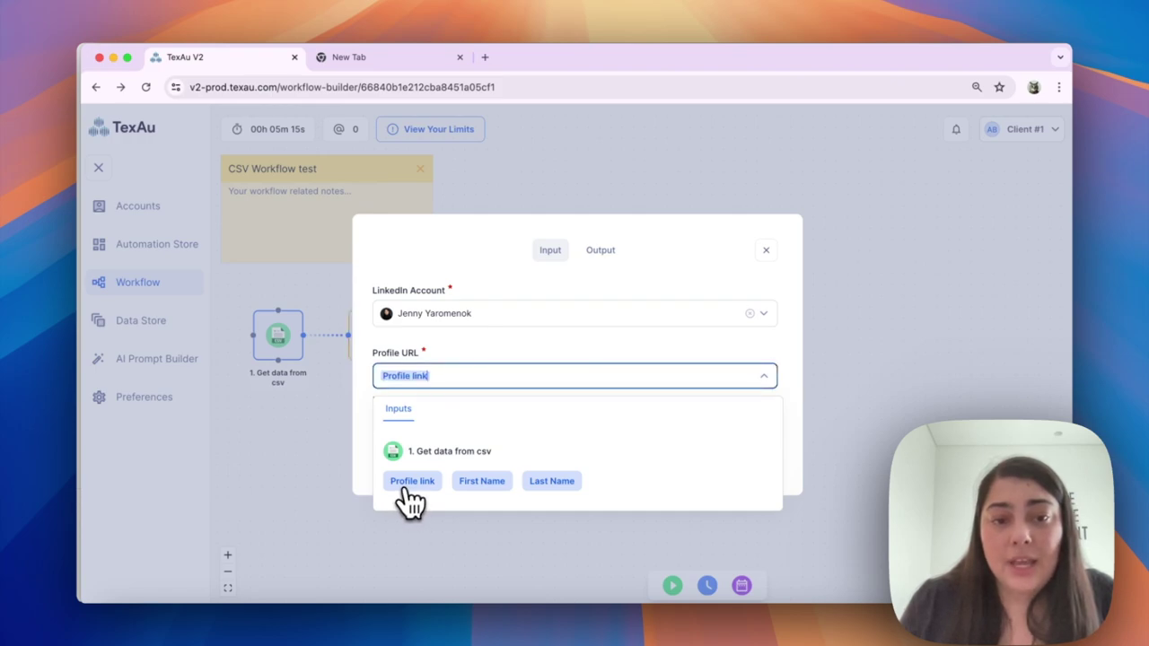
click(478, 341)
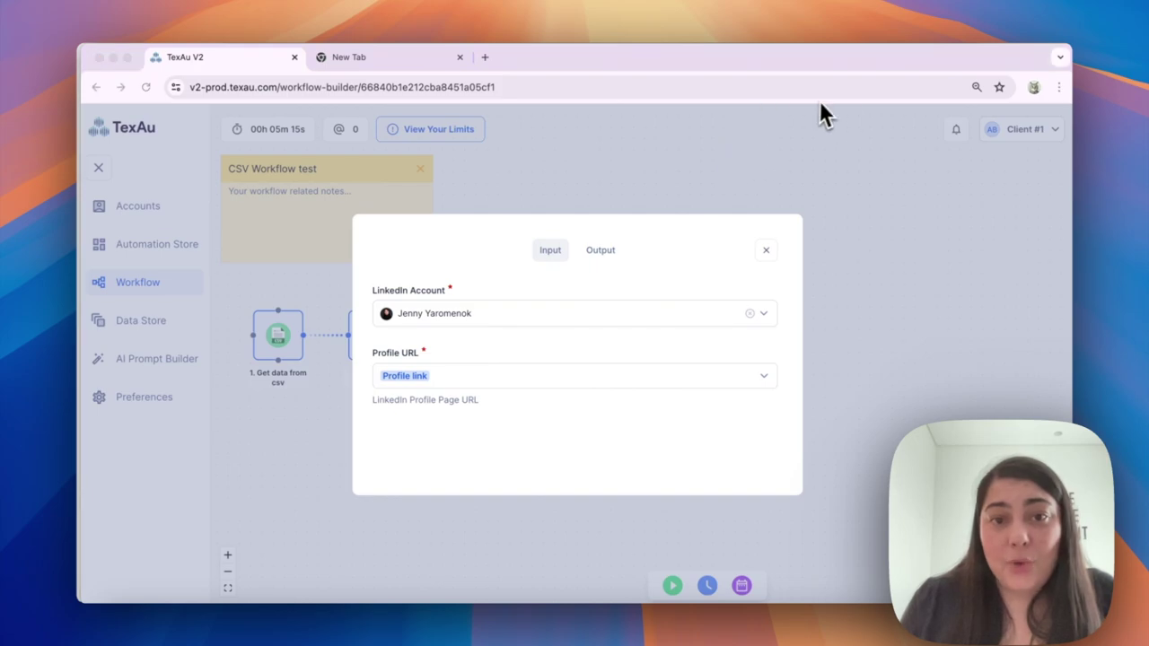
click(766, 249)
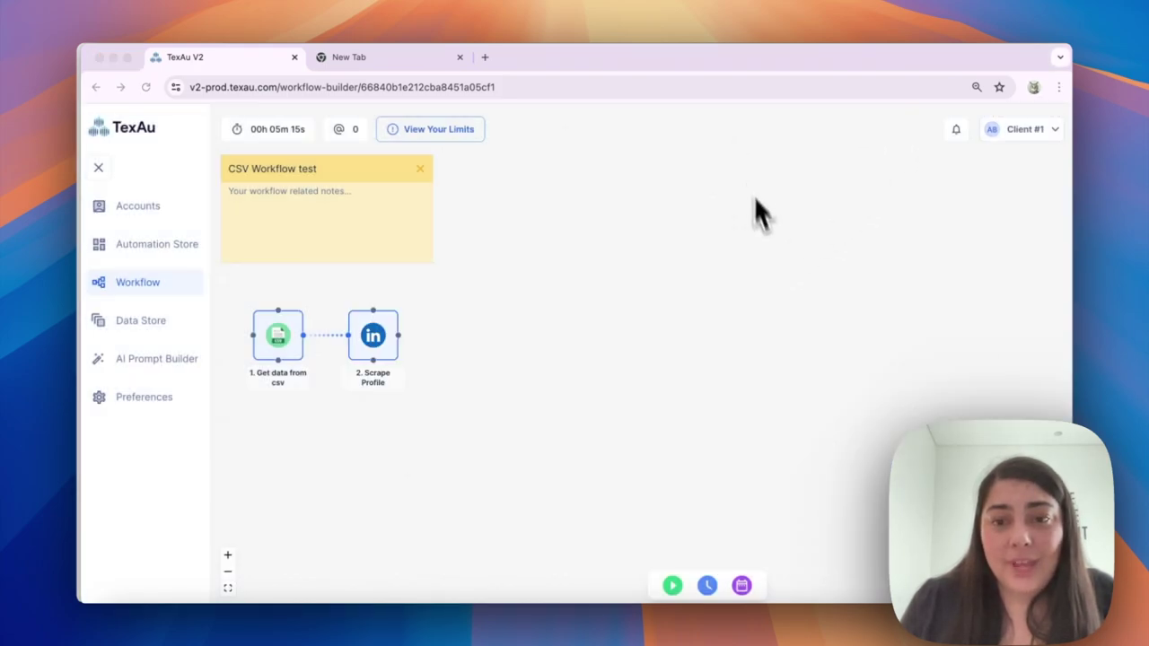
- Search the LinkedIn automations for "connect" and add Auto Connect as the node following Scrape Profile
click(398, 334)
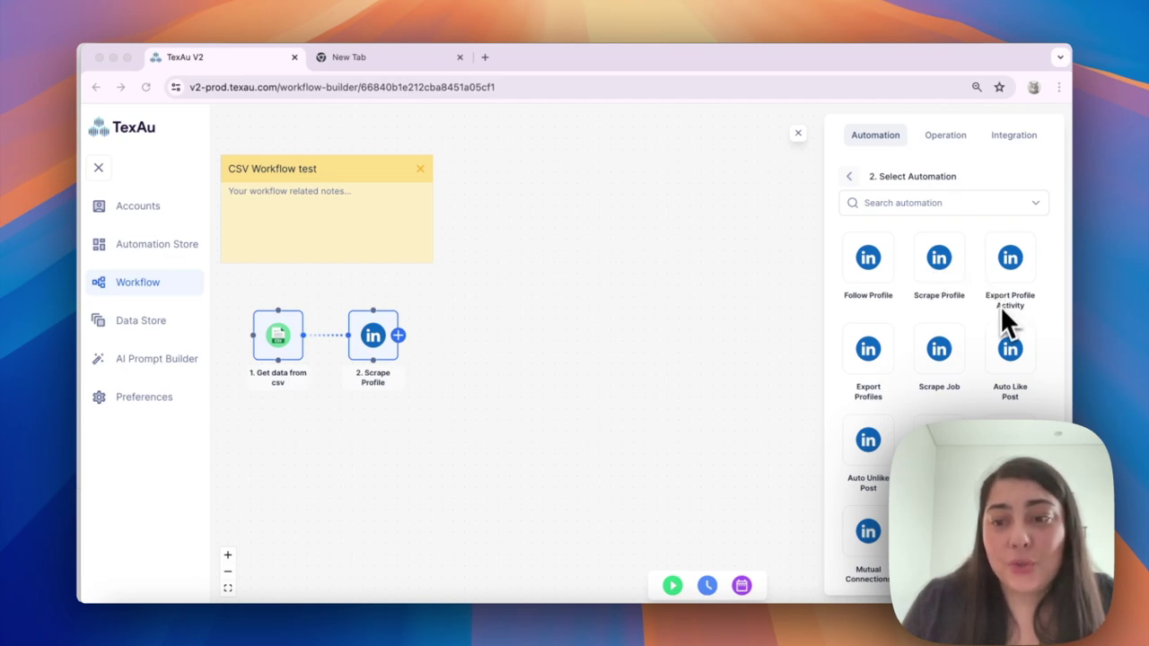
click(927, 203)
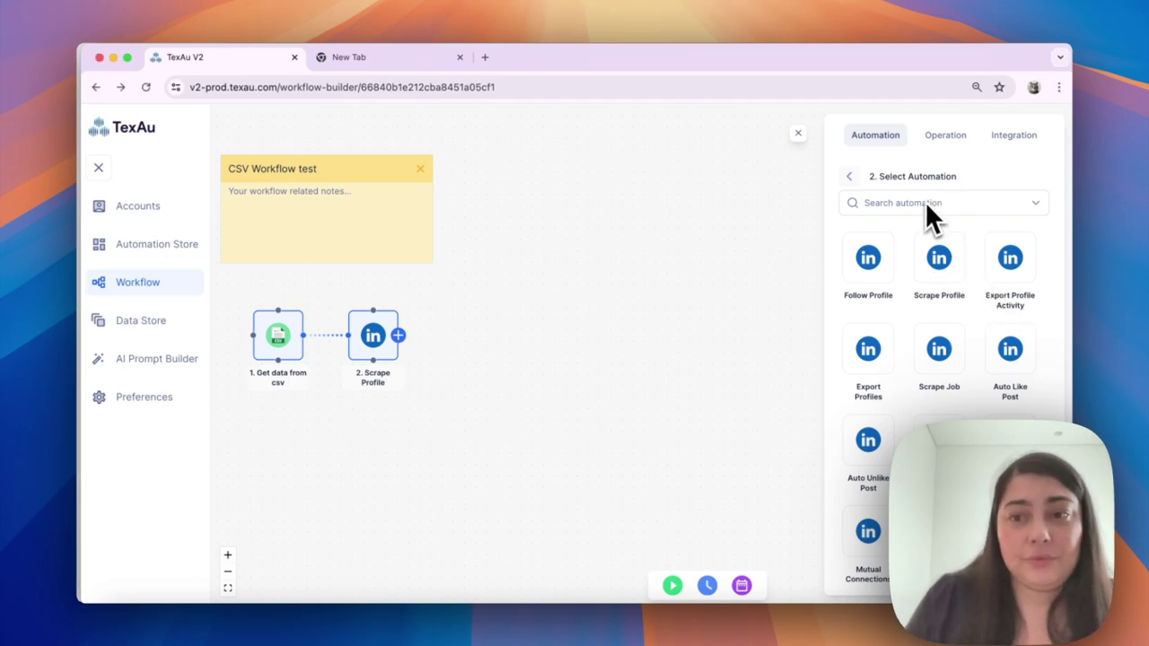
click(921, 202)
text(connect)
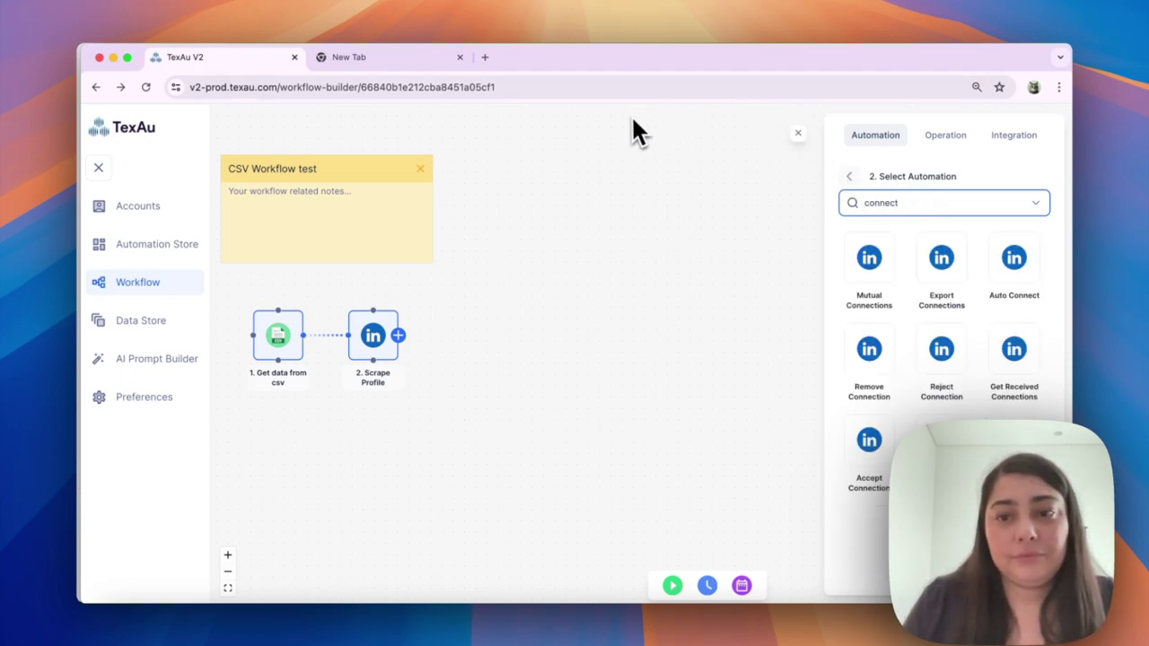
click(1017, 272)
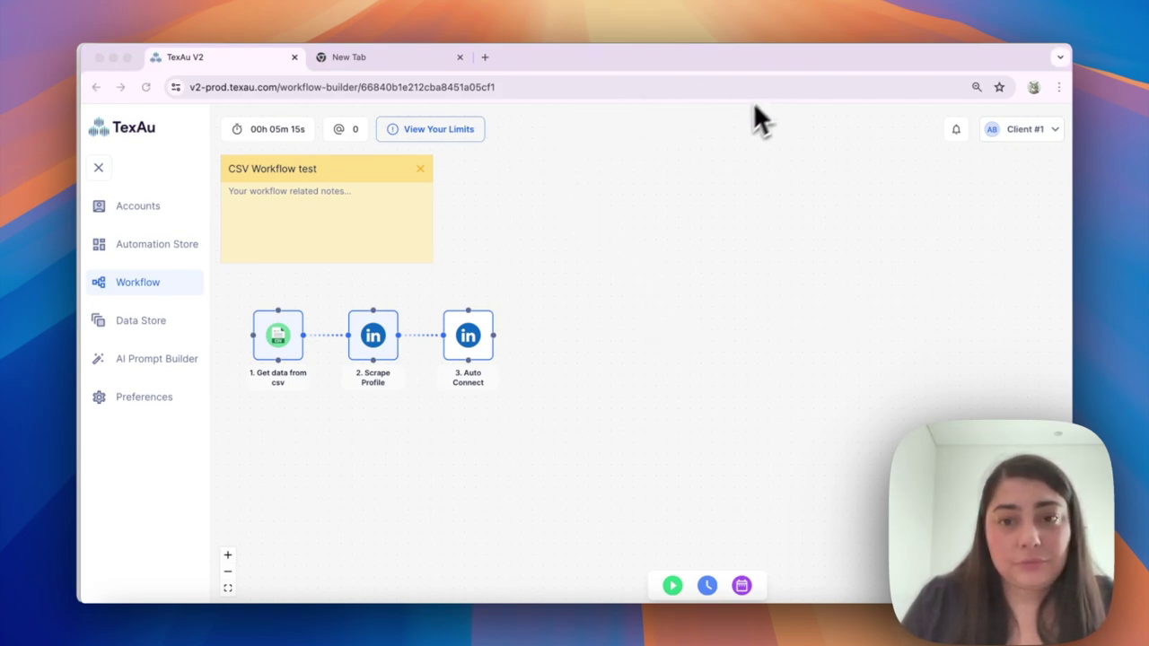
- Map the Auto Connect node's Profile URL to Profile Public URL from Scrape Profile, leaving the optional message empty, and close its settings
click(475, 339)
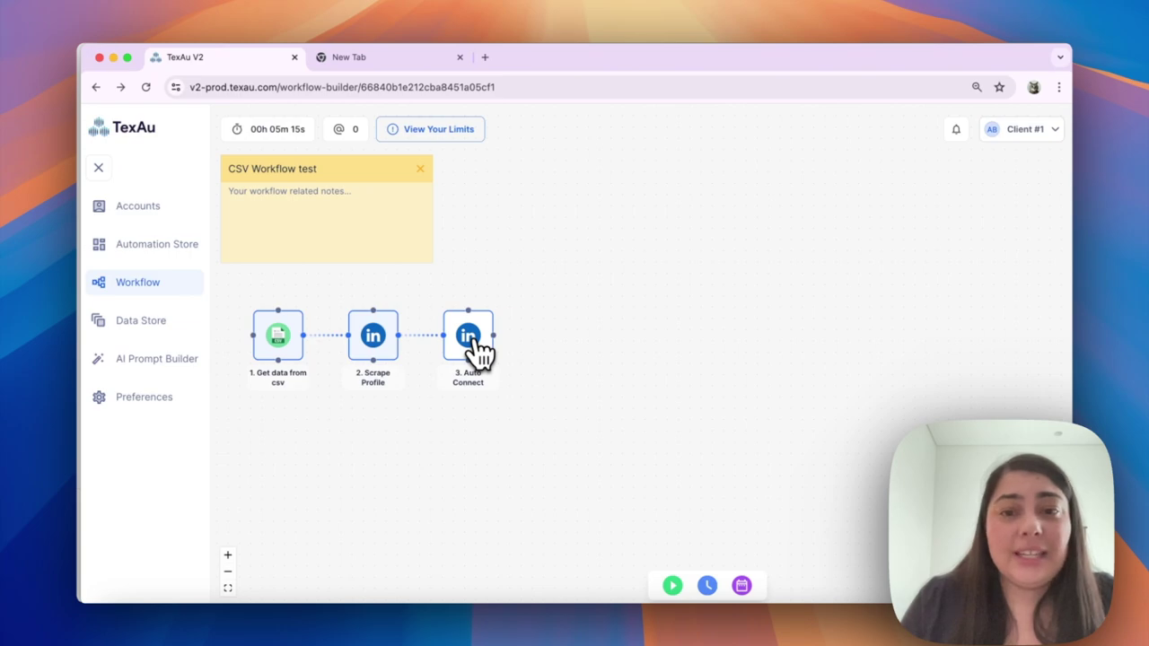
click(474, 340)
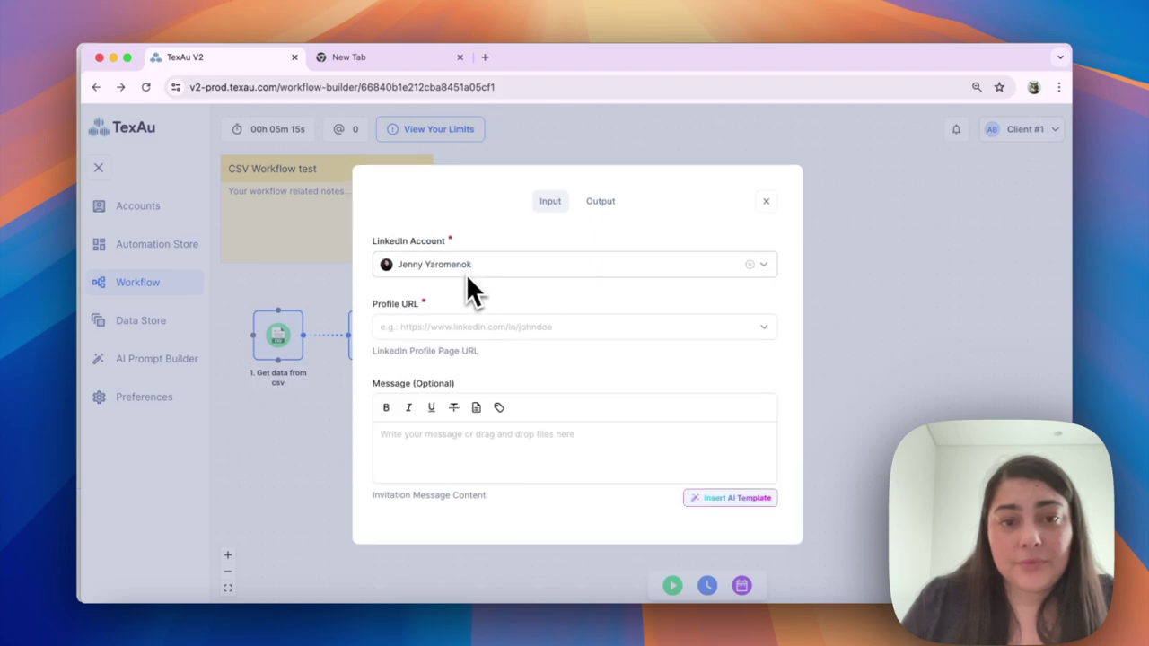
click(433, 327)
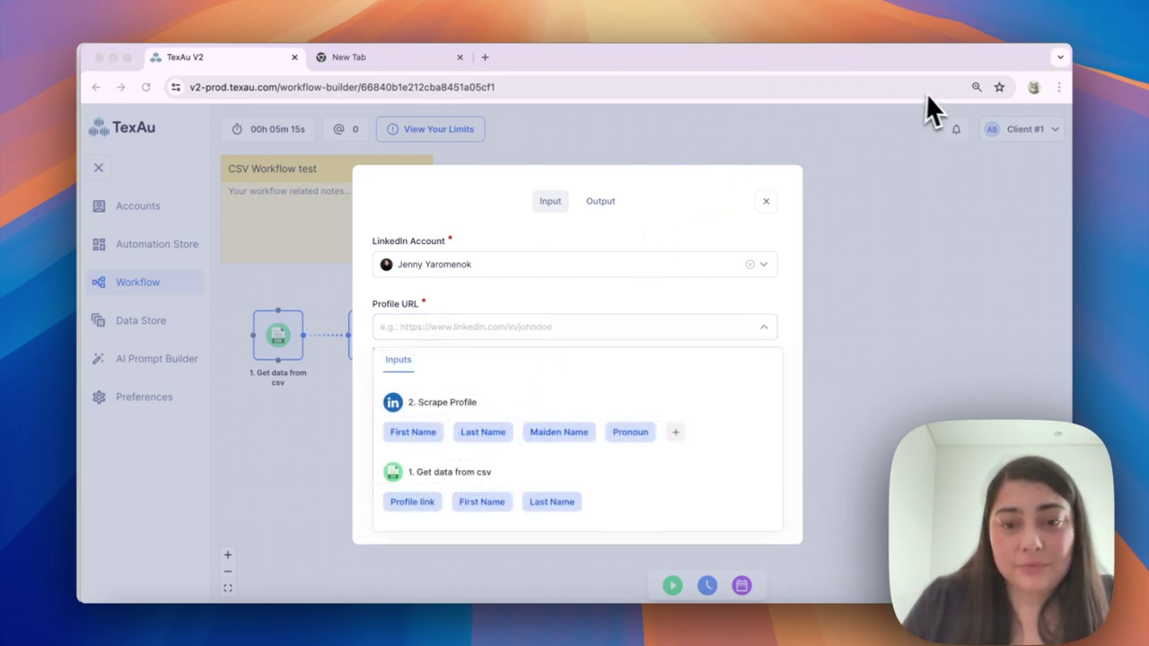
click(675, 432)
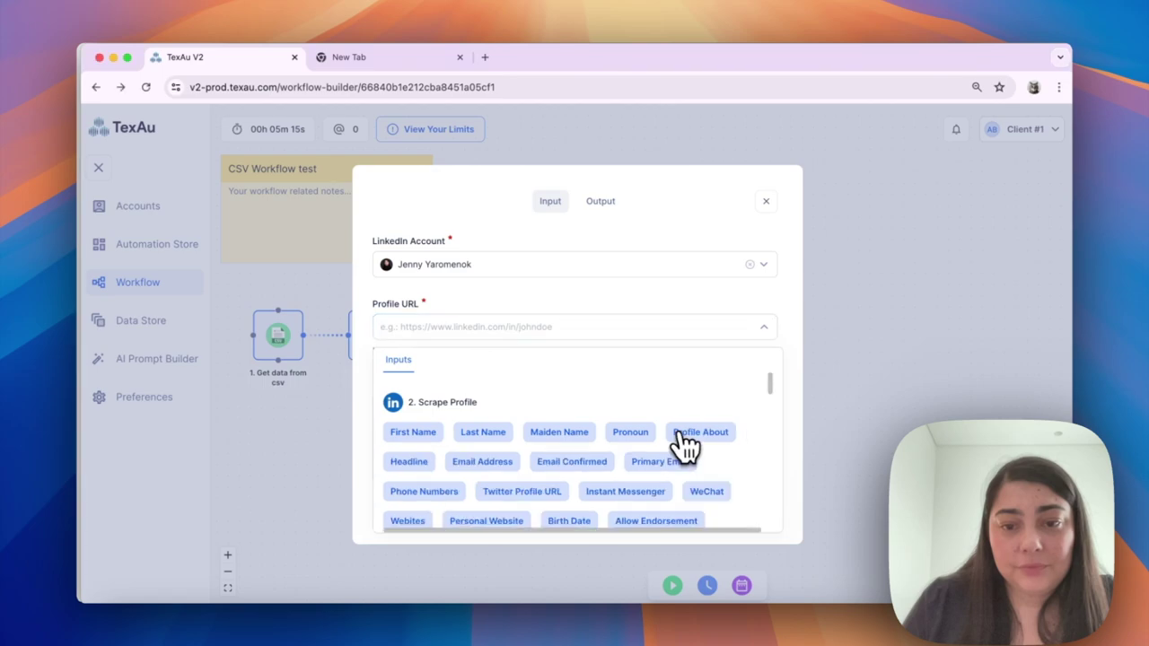
scroll(591, 425, down, 3)
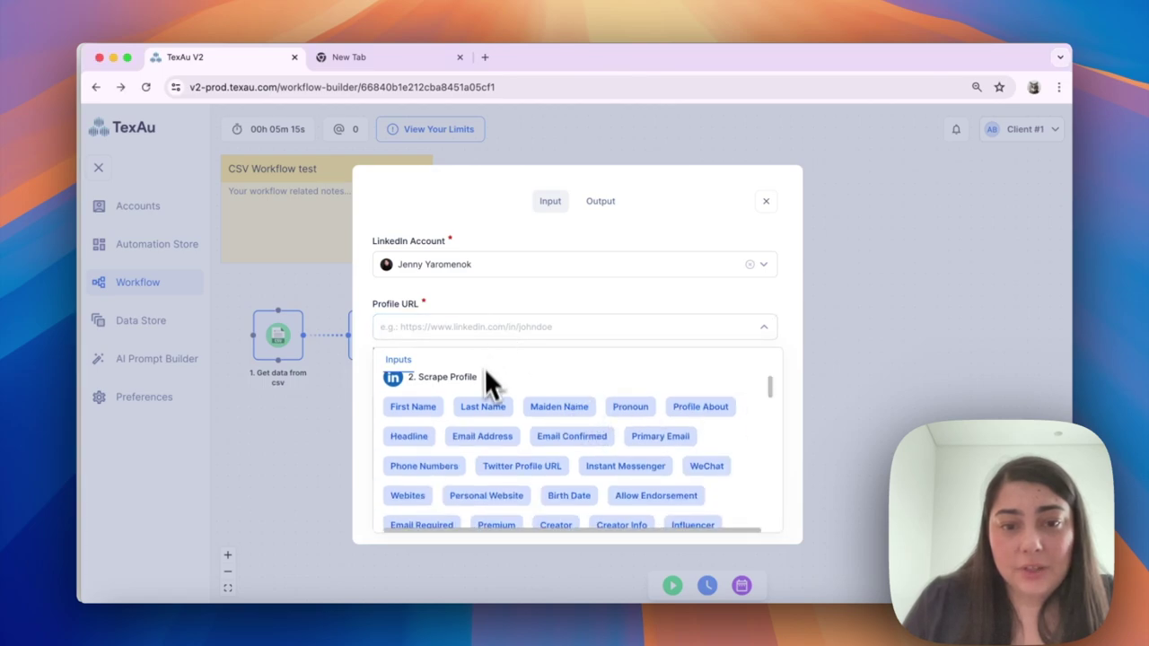
scroll(583, 445, down, 3)
scroll(541, 433, up, 5)
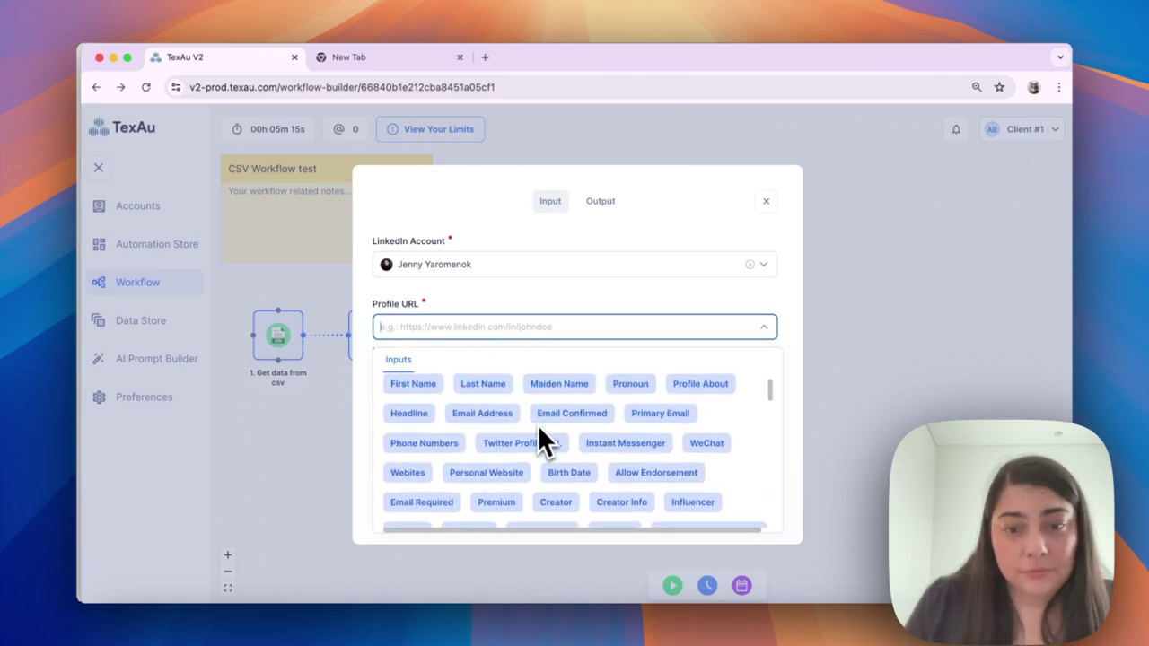
scroll(539, 431, down, 2)
scroll(539, 429, down, 6)
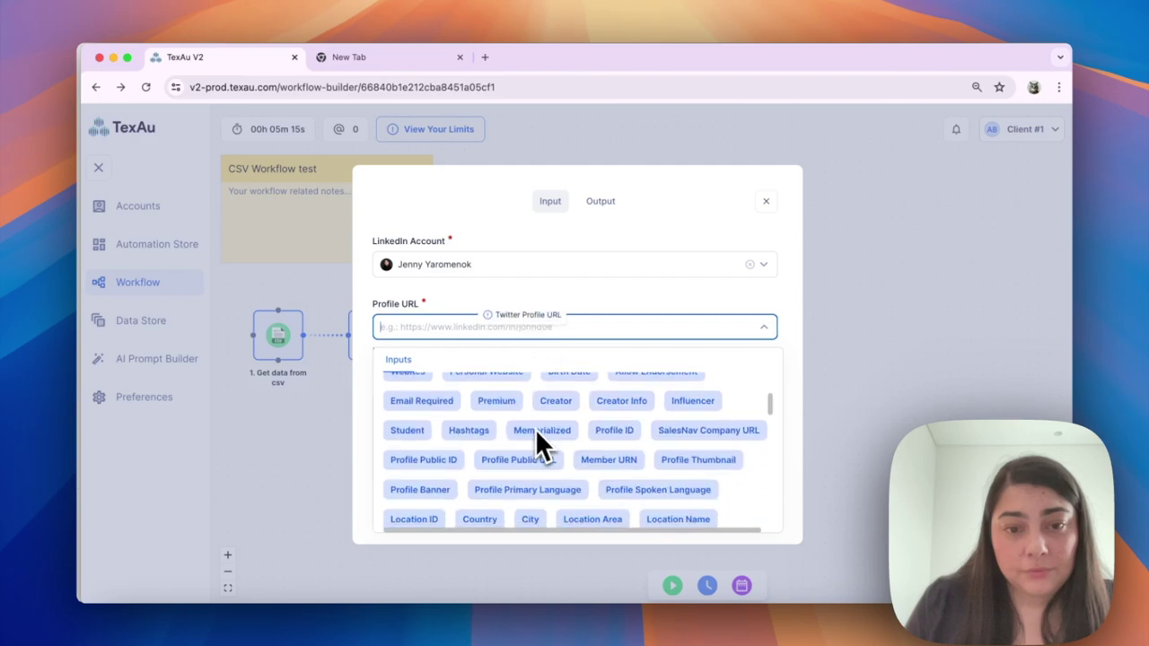
click(528, 467)
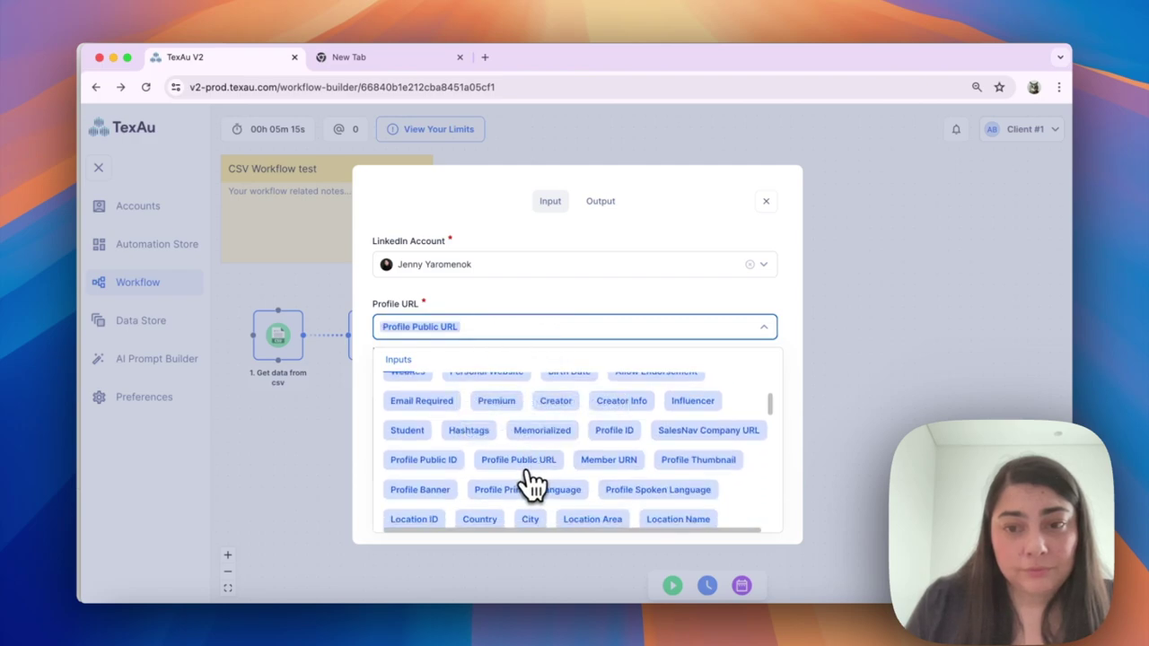
click(562, 301)
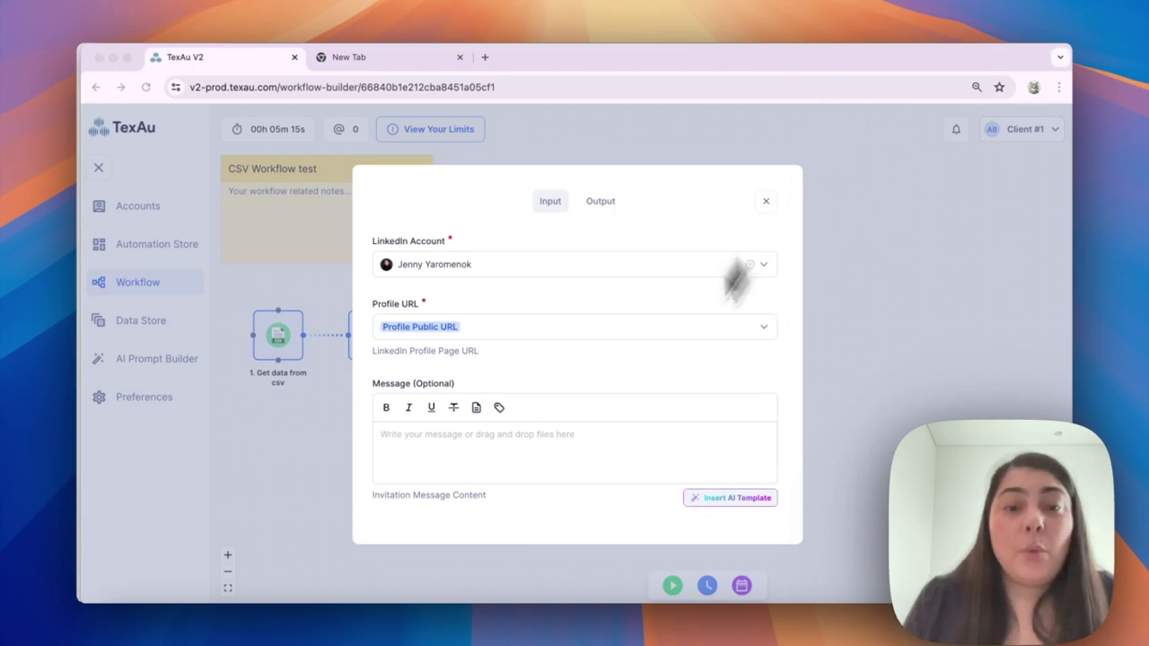
click(550, 445)
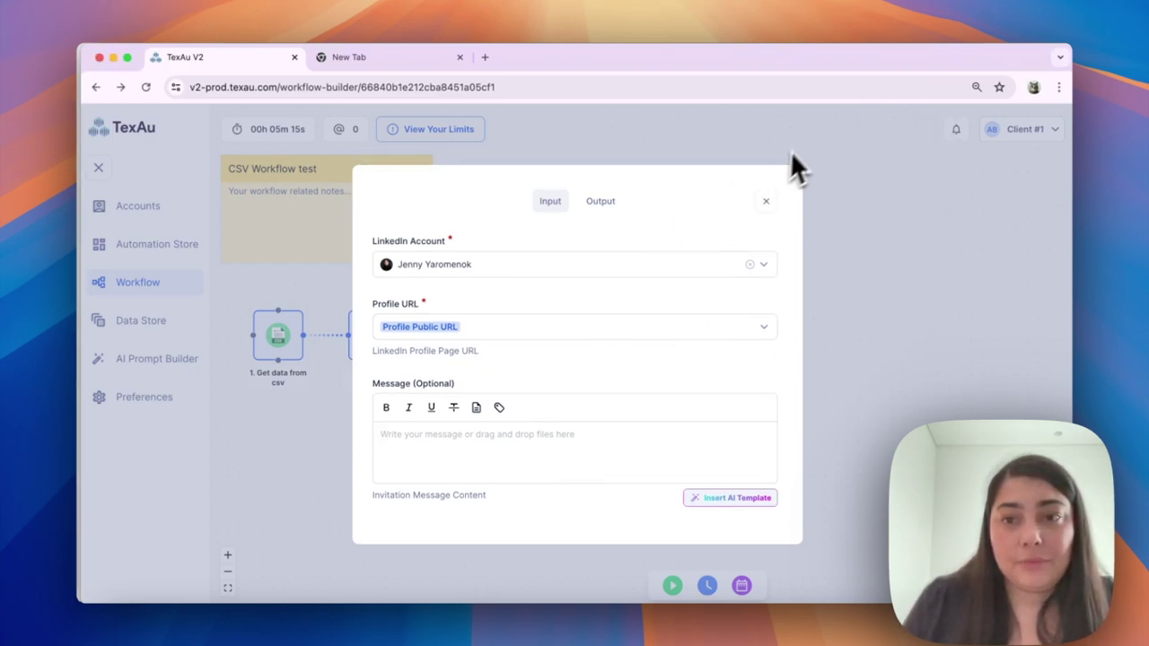
click(772, 195)
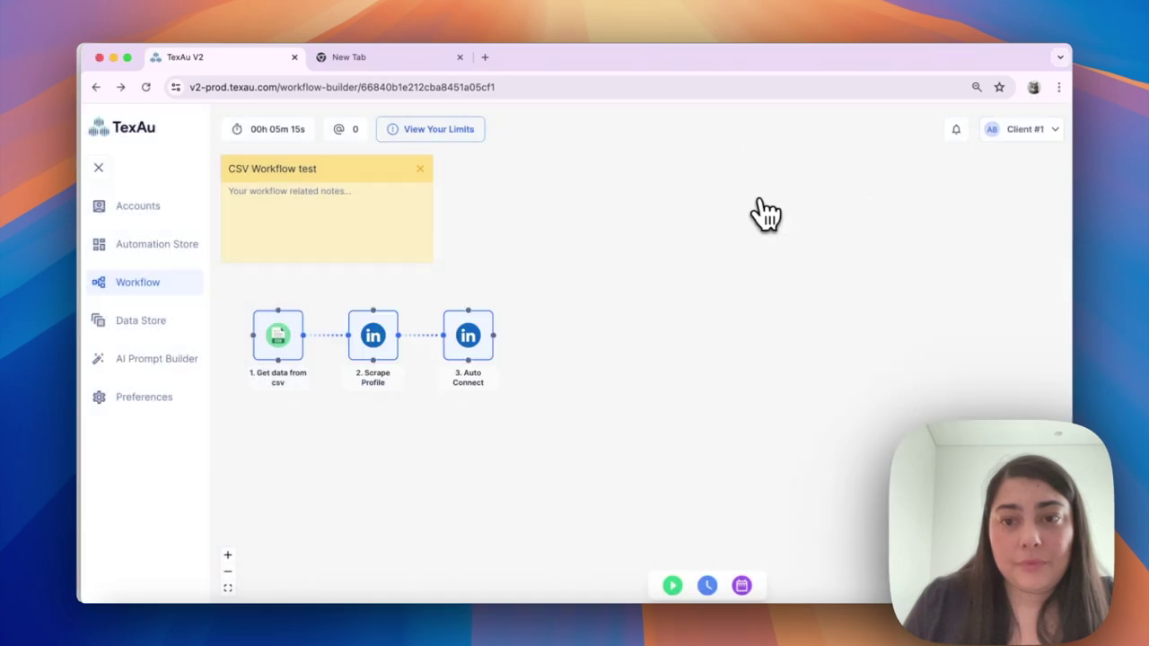